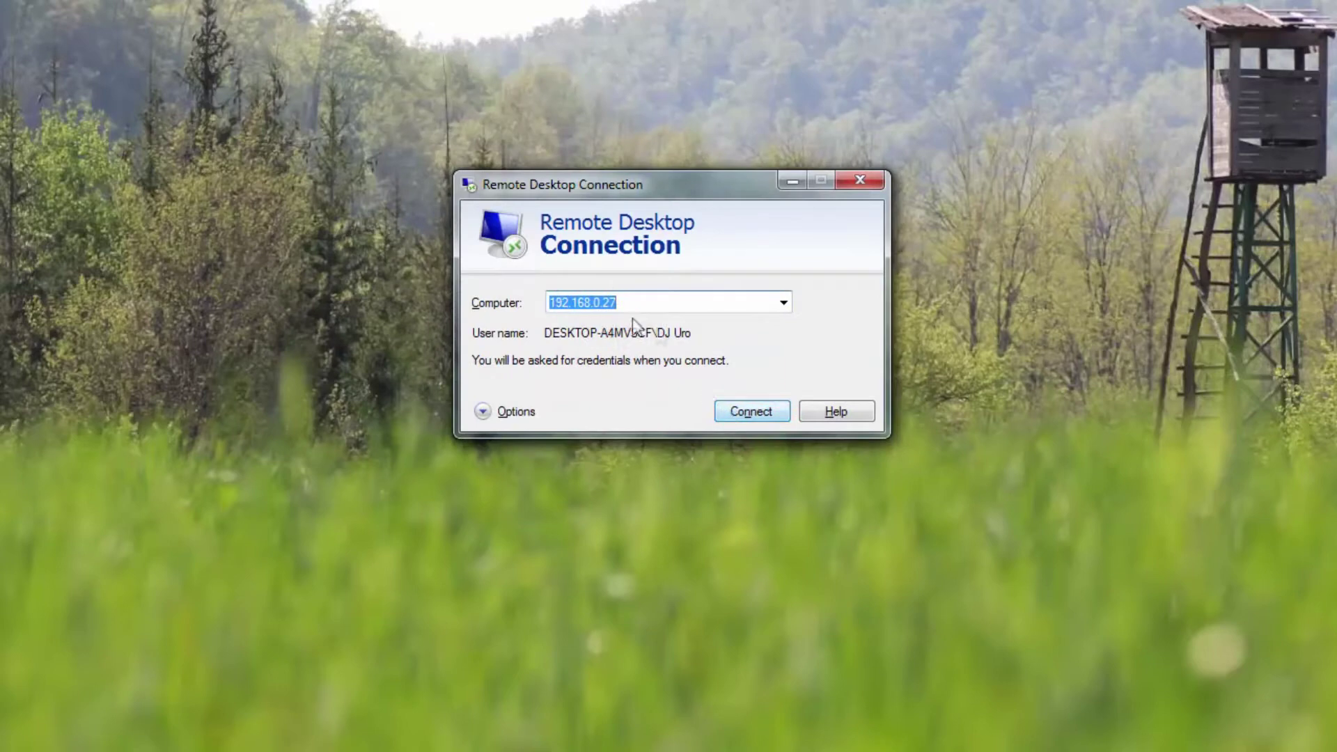
# Step: Connect to the remote computer at 192.168.0.27
pyautogui.click(740, 412)
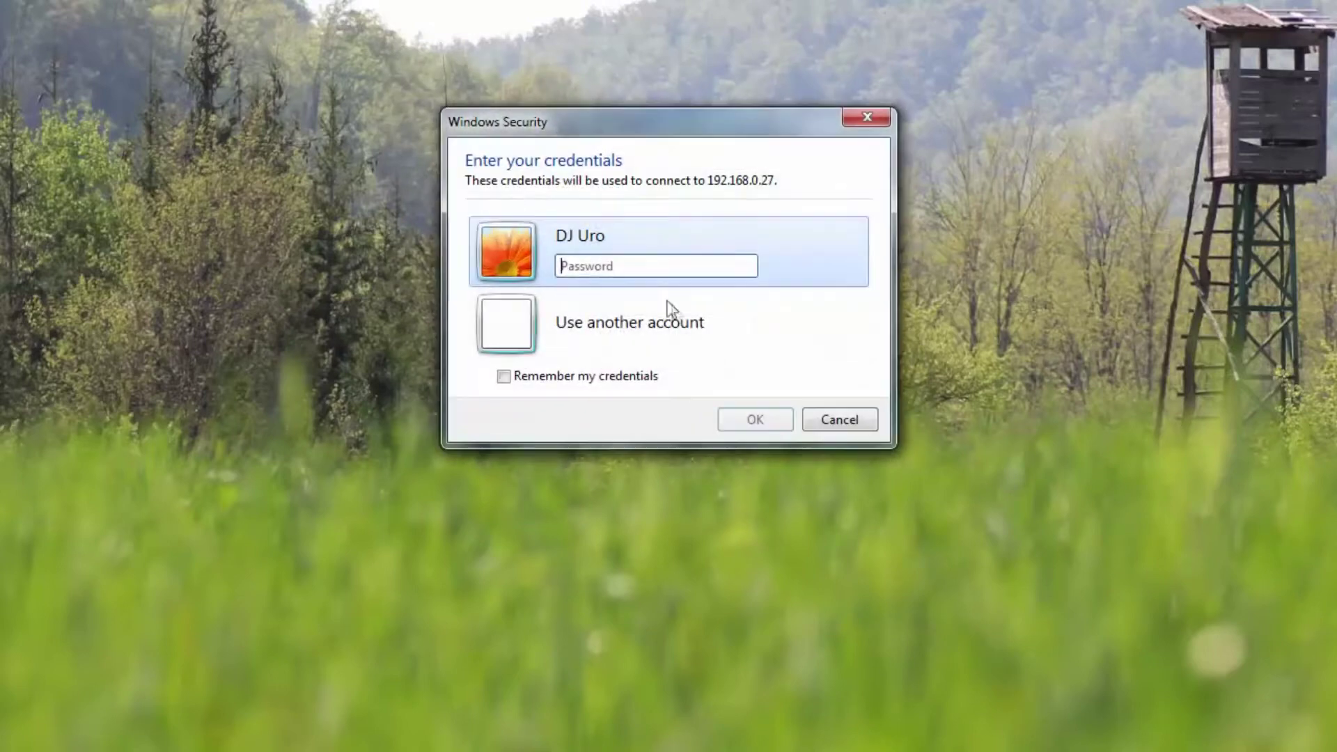
pyautogui.write('*******')
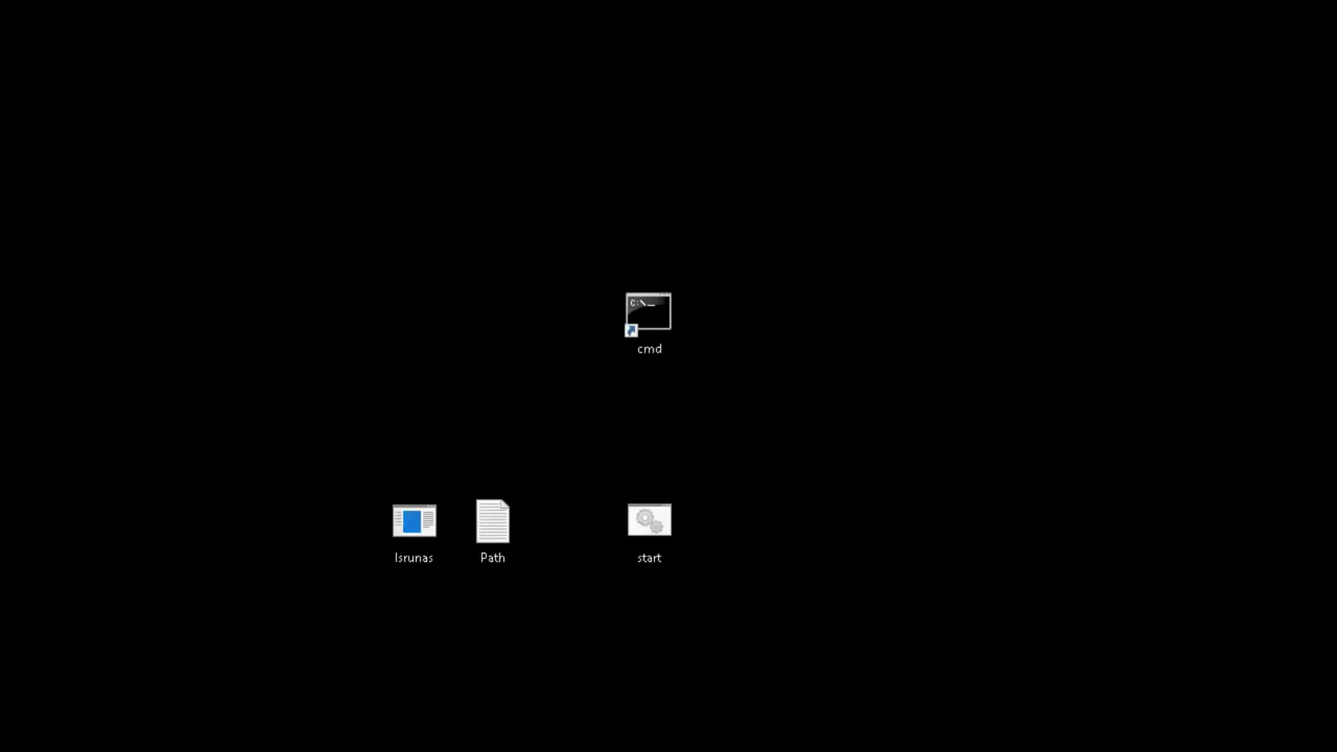
# Step: Start the Claymore mining script from its desktop shortcut, then bring up This PC's menu
pyautogui.doubleClick(108, 133)
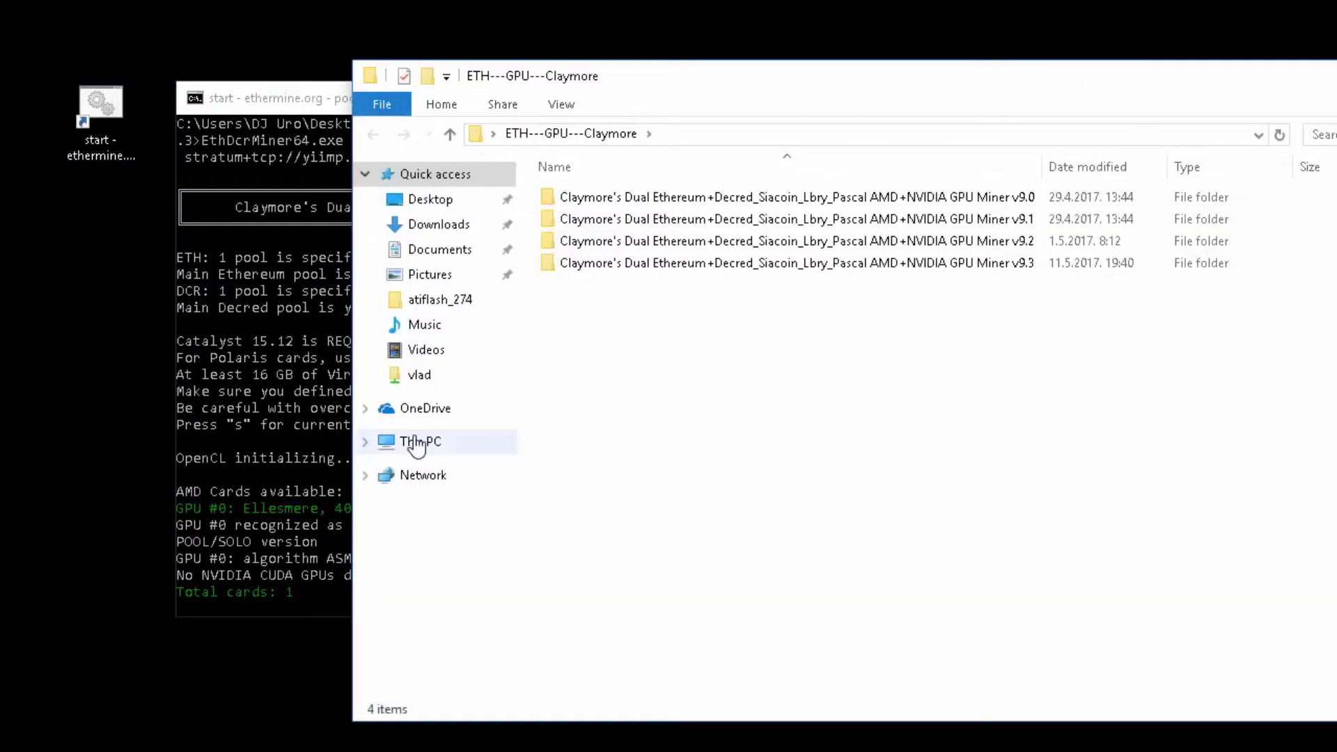
pyautogui.rightClick(418, 443)
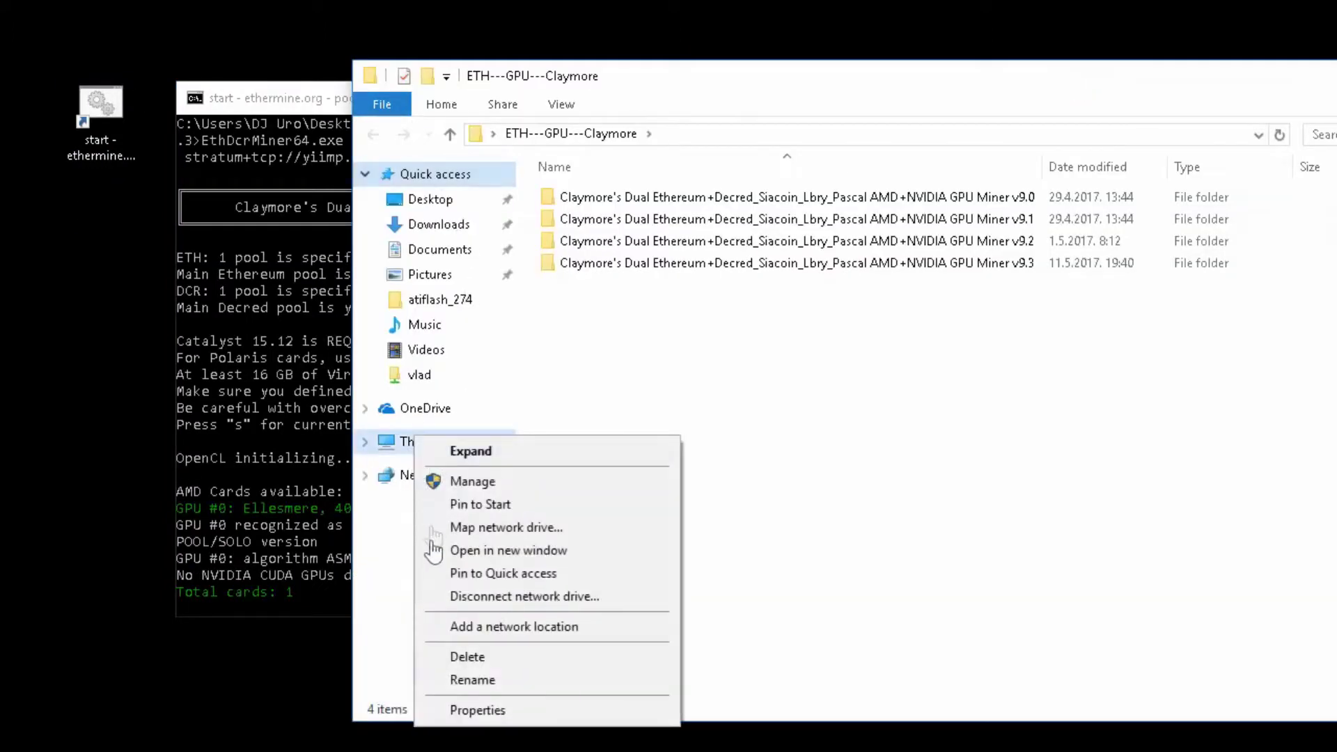
# Step: Check that Device Manager lists six AMD cards under Display adapters, then close it
pyautogui.click(478, 709)
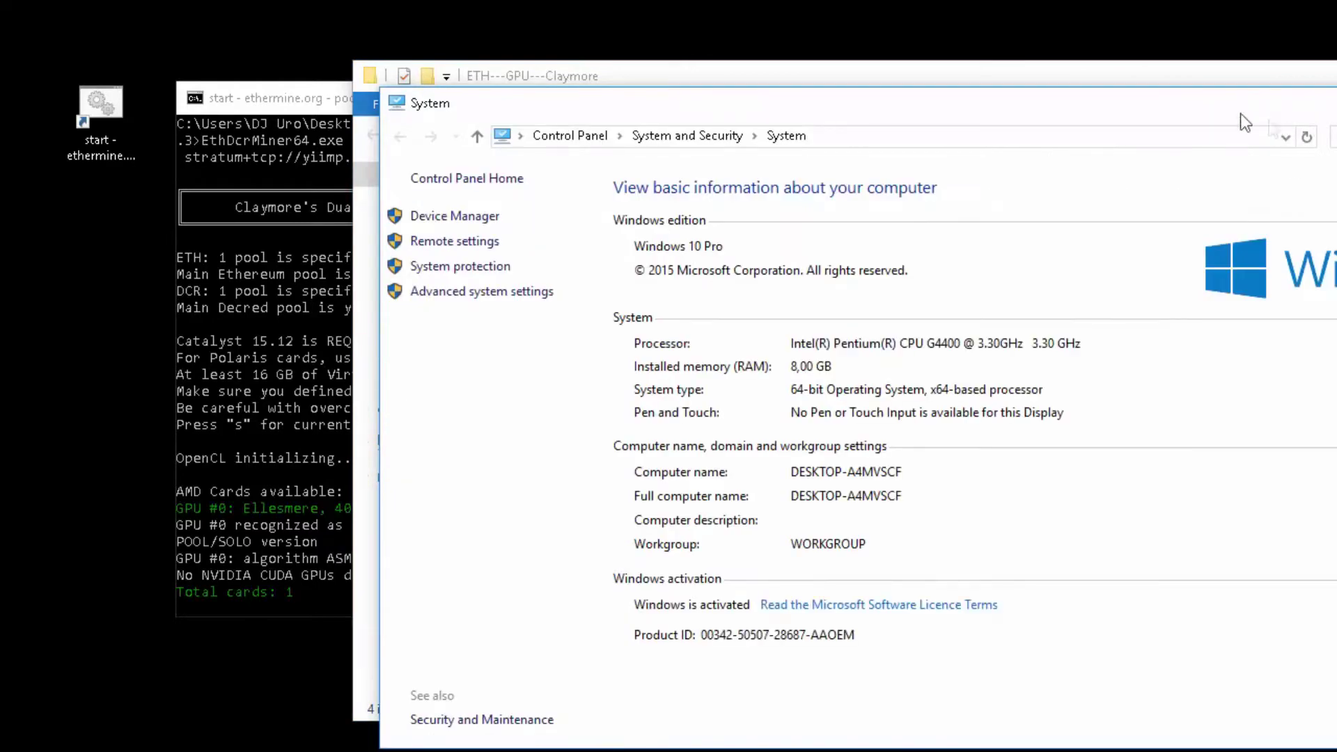
pyautogui.moveTo(1069, 106); pyautogui.dragTo(906, 91)
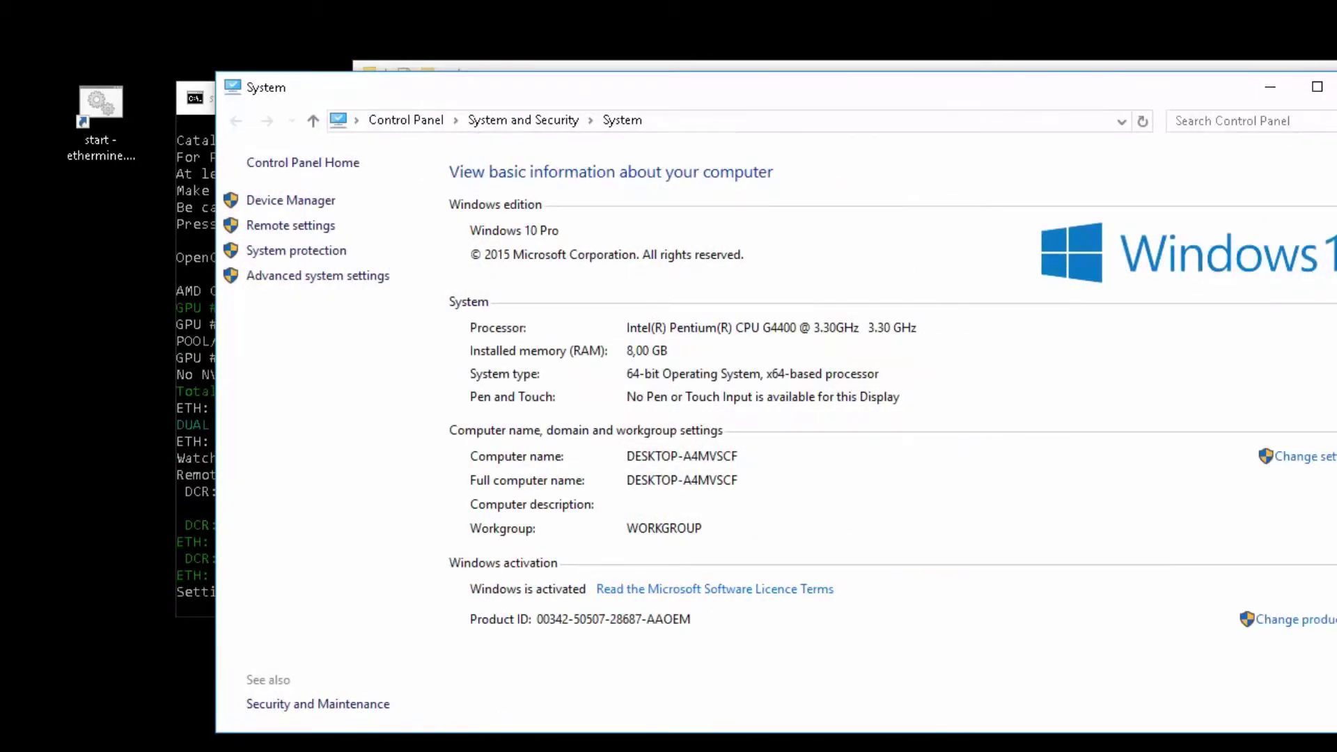
pyautogui.click(290, 200)
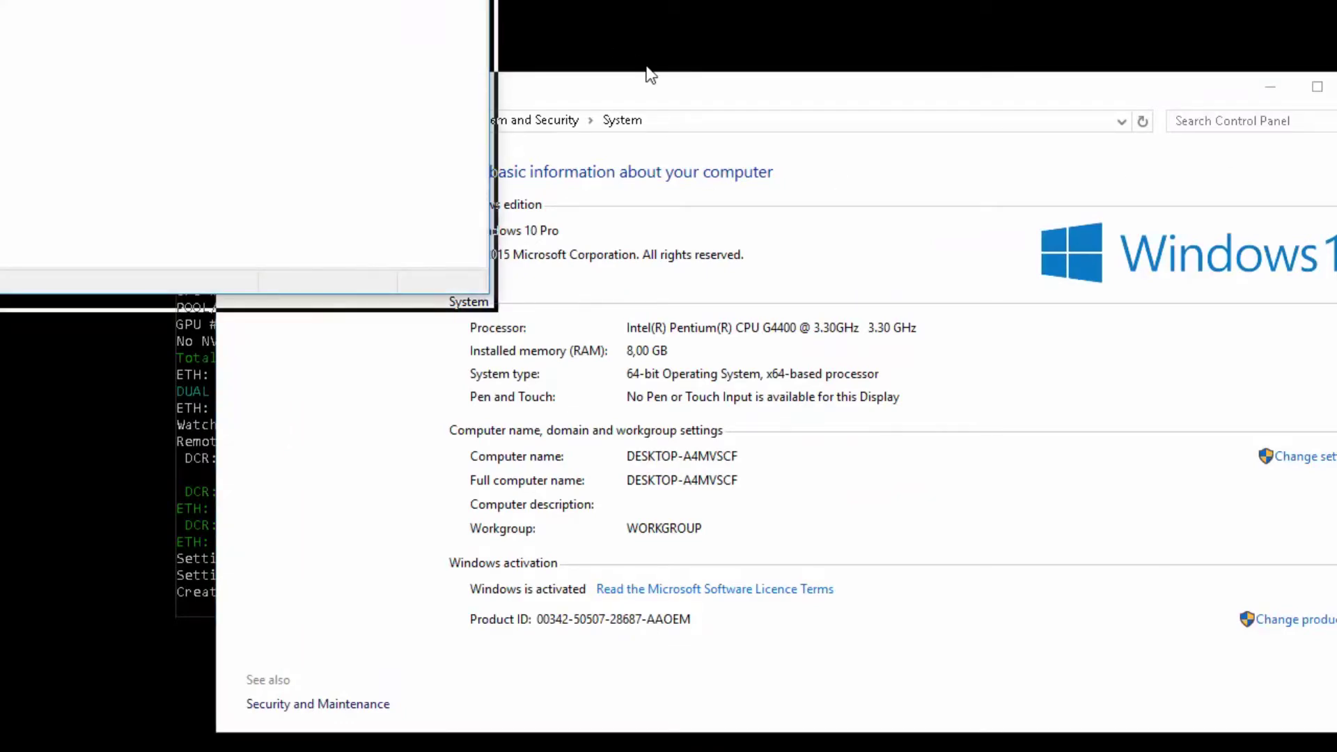
pyautogui.doubleClick(200, 221)
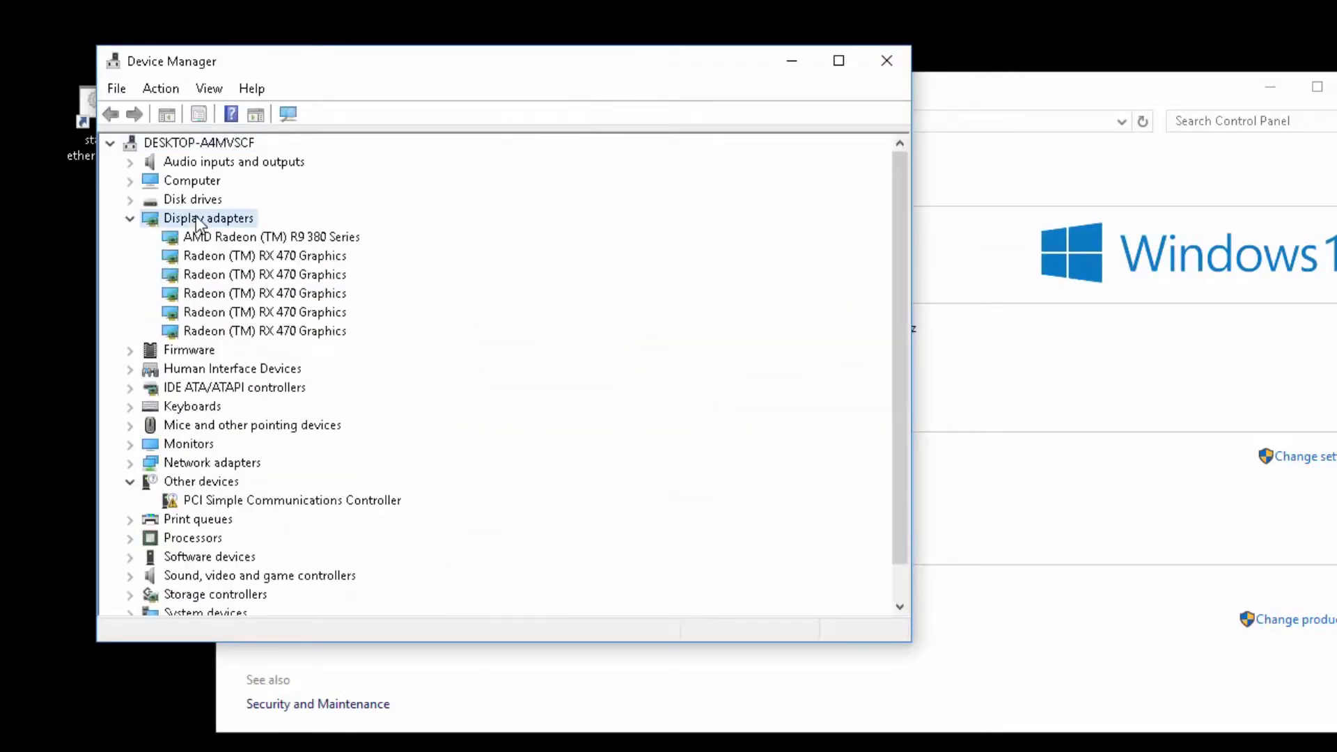
pyautogui.click(887, 60)
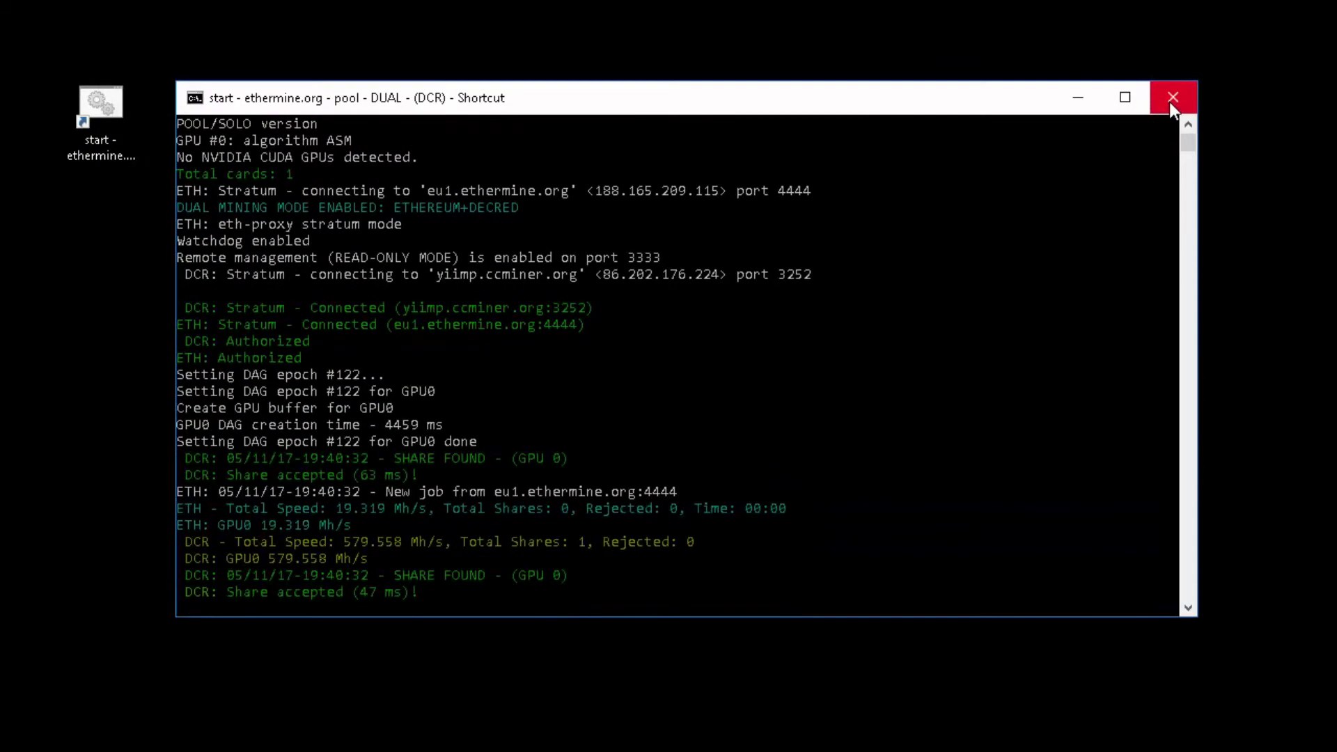
# Step: Pause and resume the GPU0-only miner output until another user ends the session
pyautogui.click(791, 355)
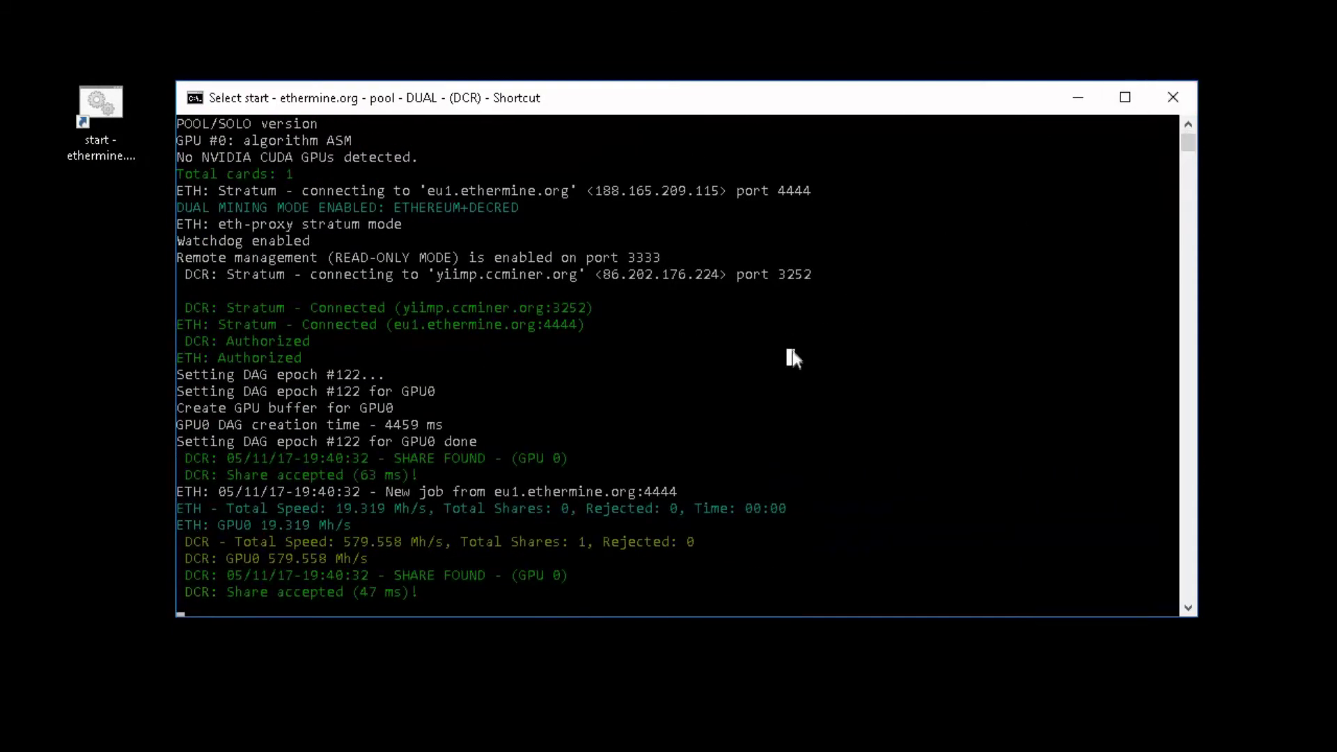
pyautogui.click(841, 313)
pyautogui.press('Escape')
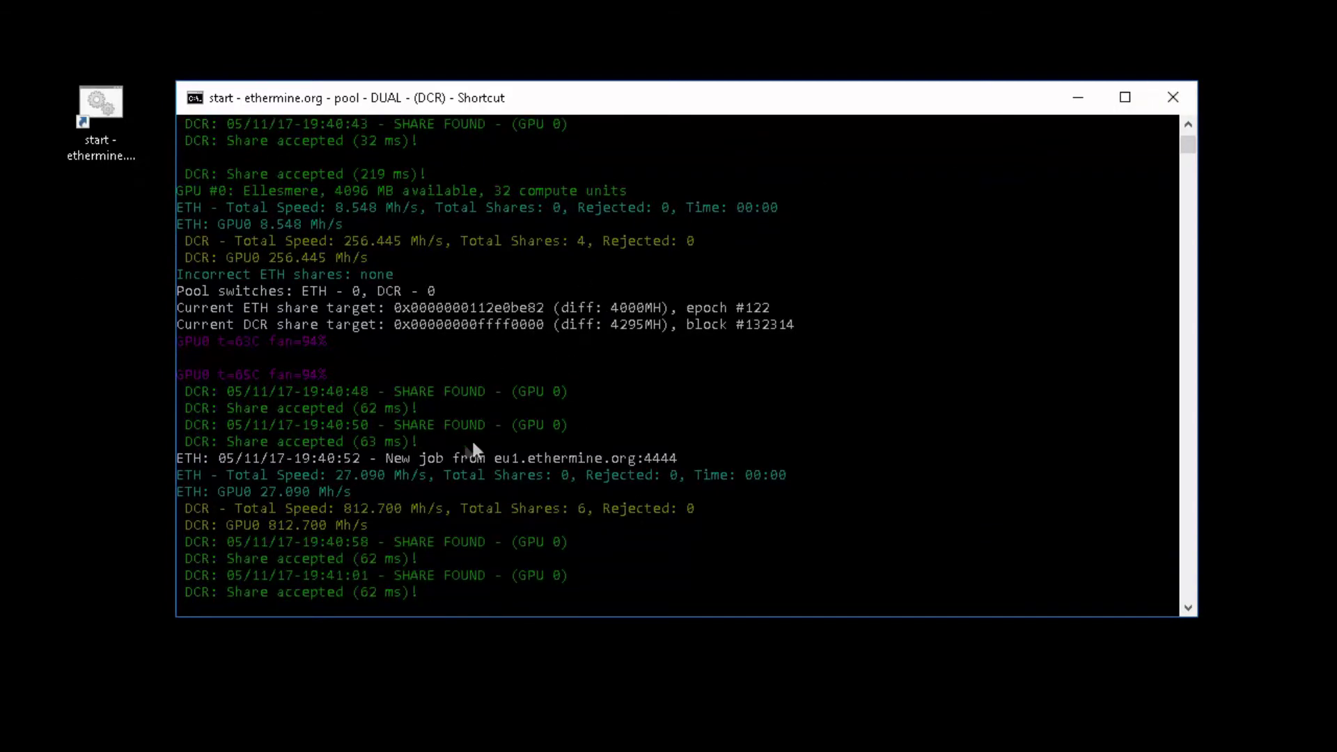
pyautogui.click(556, 409)
pyautogui.rightClick(556, 409)
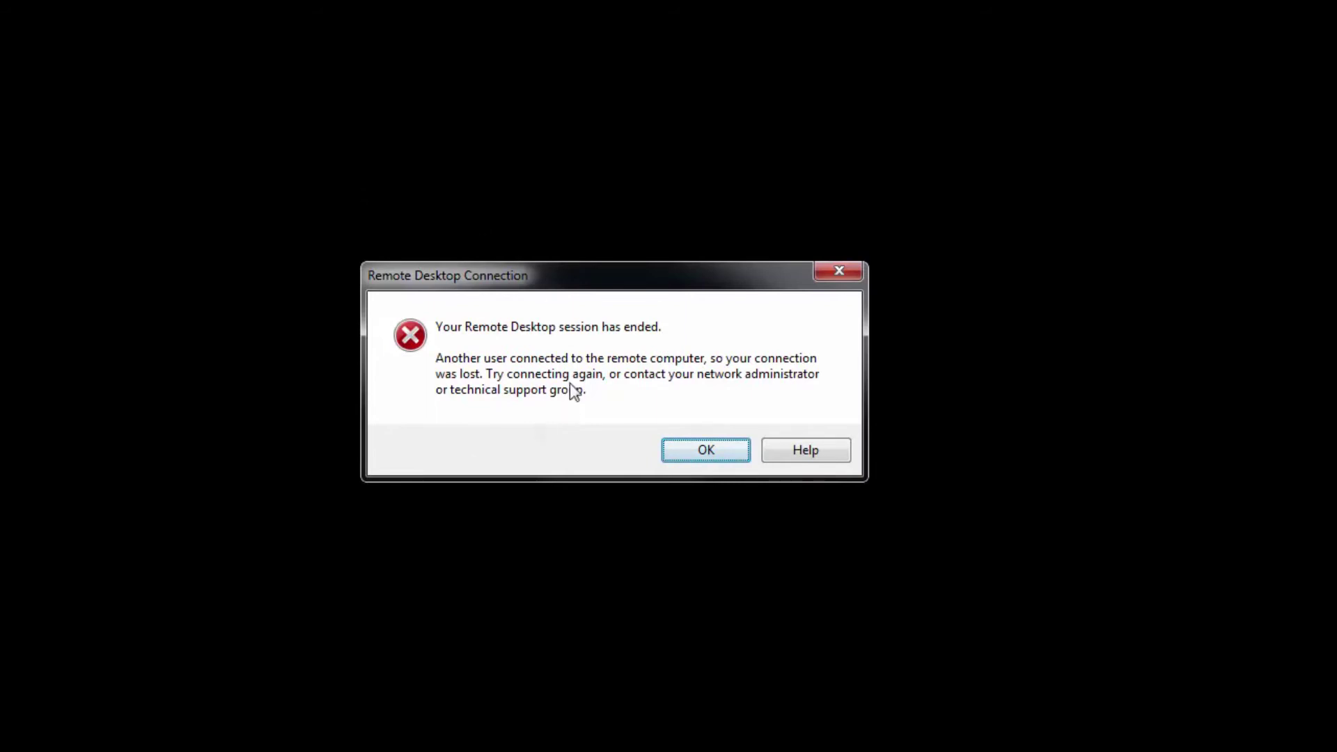
# Step: Dismiss the session-ended error and reconnect to 192.168.0.27 with the password
pyautogui.click(689, 460)
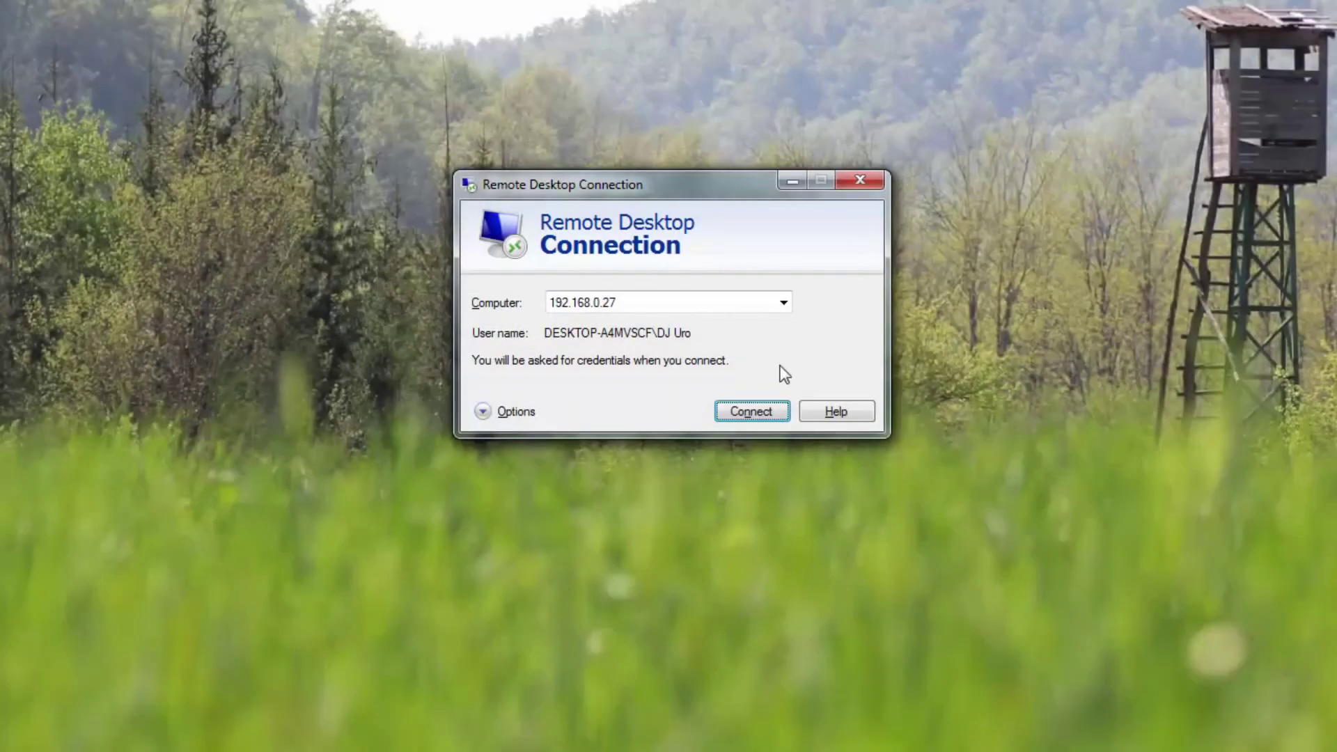
pyautogui.click(749, 407)
pyautogui.write('aaaaaaaa')
pyautogui.press('Return')
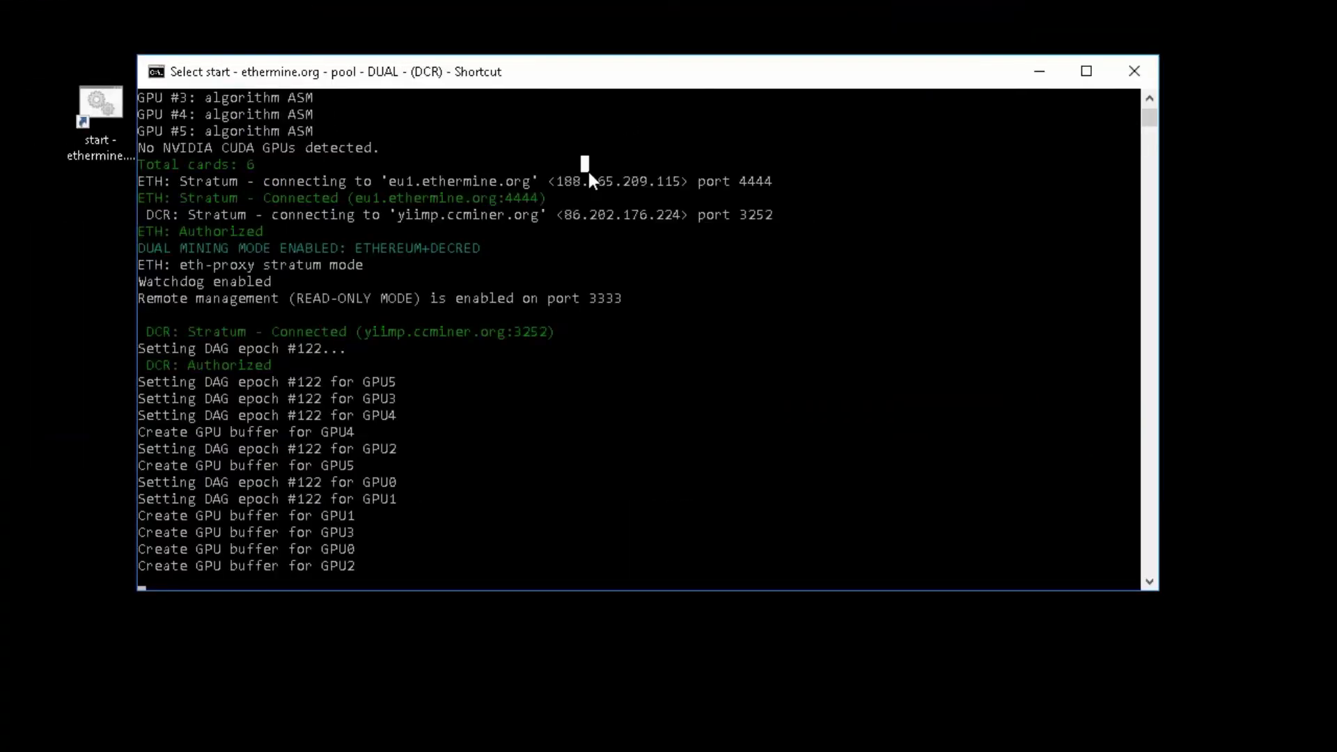
# Step: Resume the paused console so the miner detects all six 4096 MB GPUs
pyautogui.rightClick(589, 173)
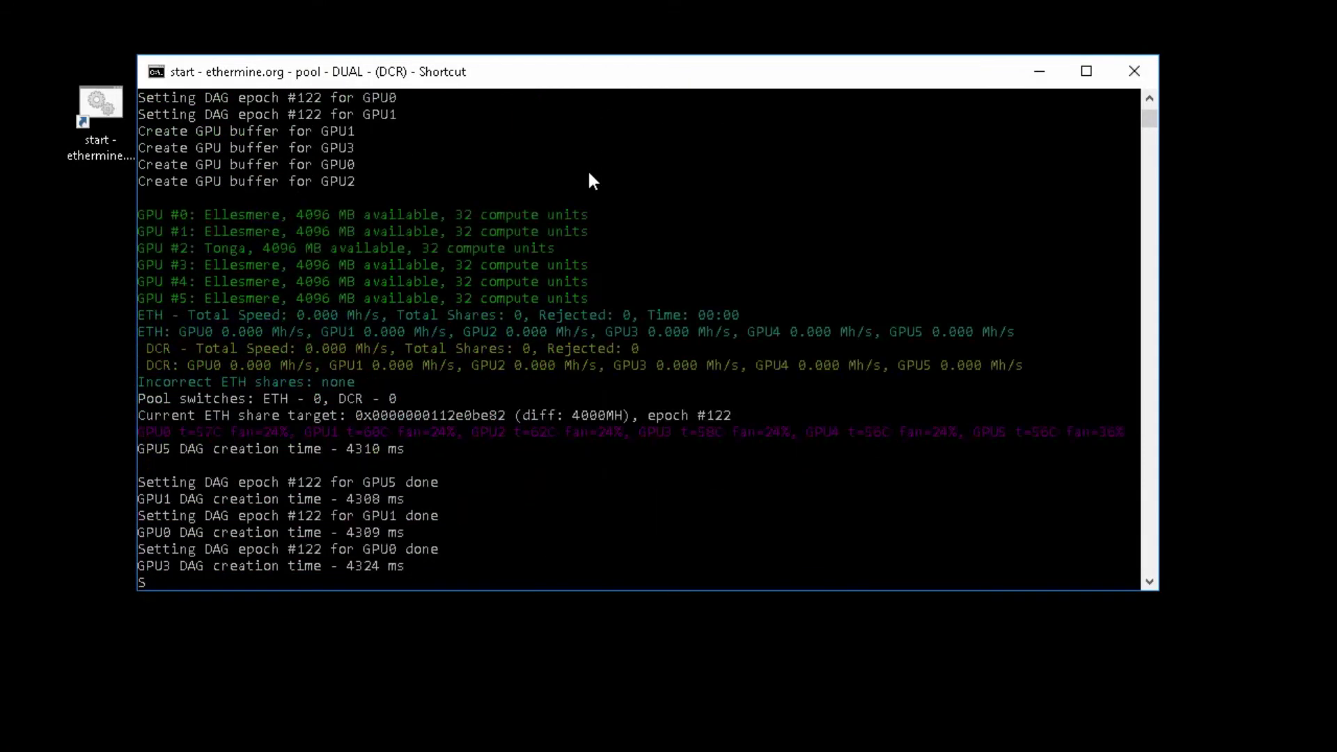